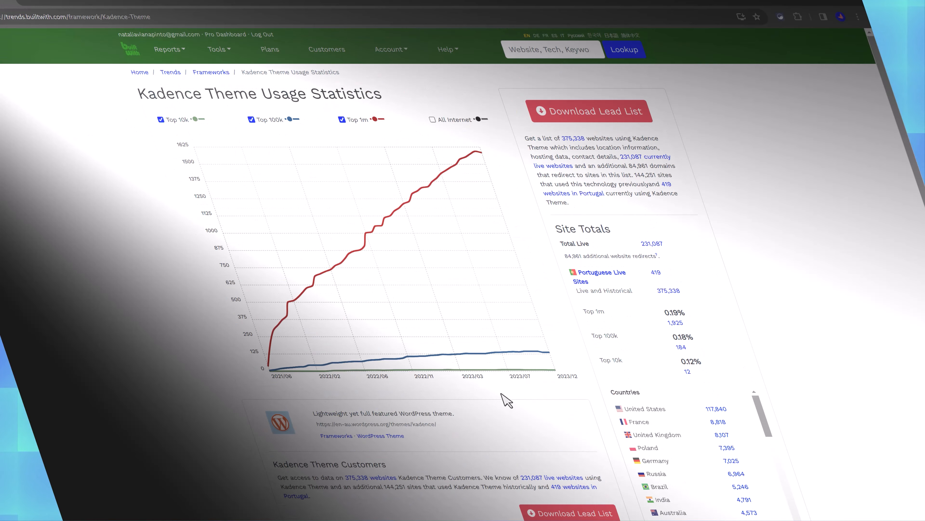
scroll(455, 428, "down", 2)
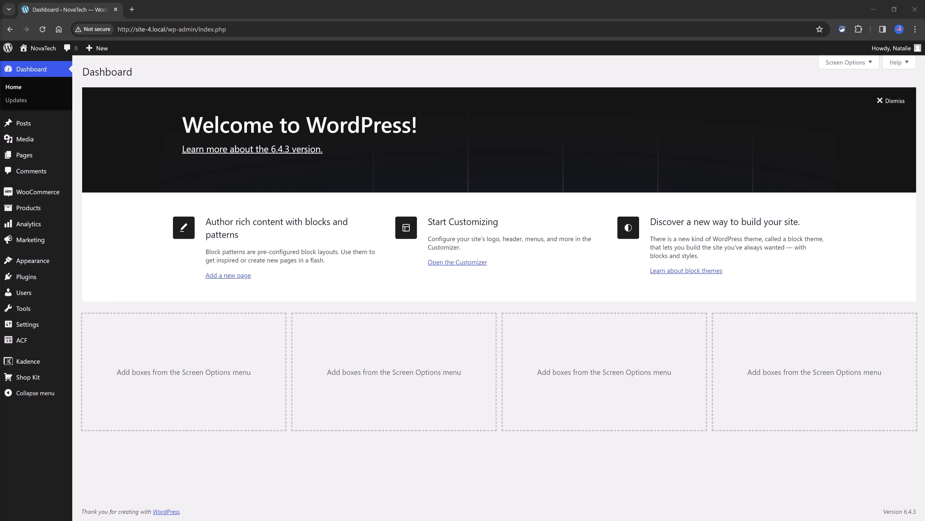
Open the Product Templates settings of Shop Kit
left_click(31, 380)
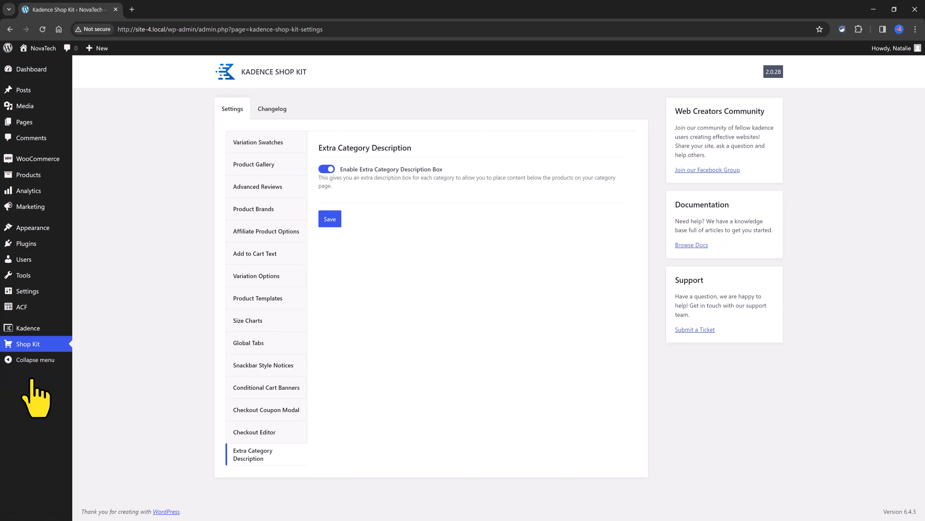
left_click(259, 298)
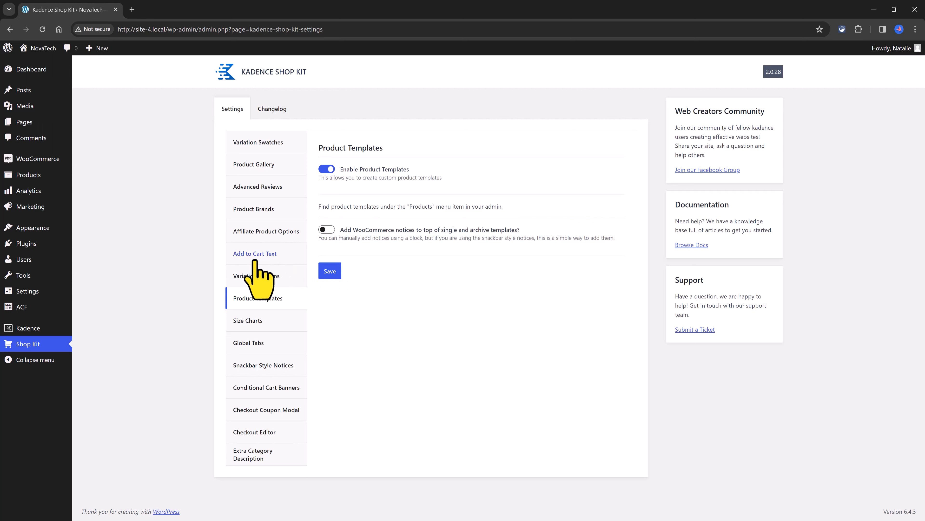
Create a new Woo template of the Single Product type from the prebuilt layout with the multi-image gallery and color swatches
mouse_move(31, 180)
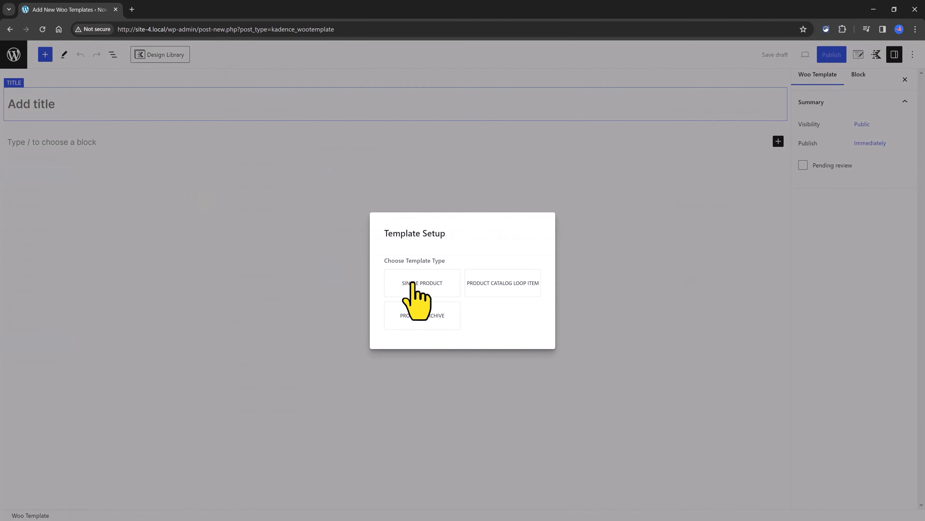
left_click(406, 284)
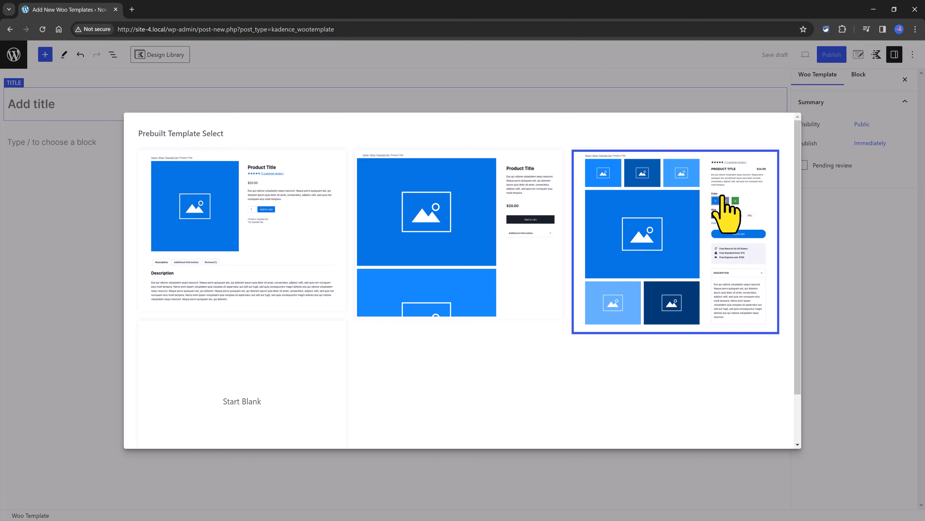
left_click(723, 204)
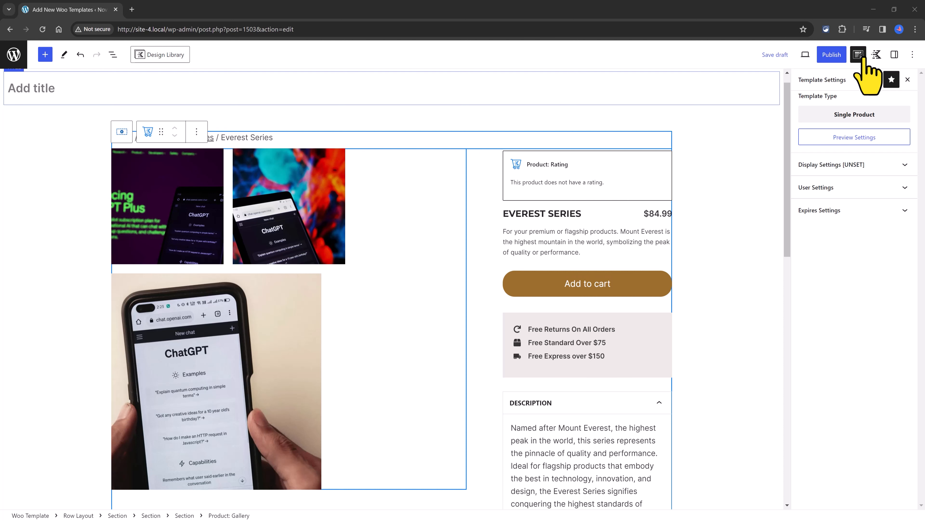
Set the template's preview product to Pyrenees Pack in the template settings
left_click(865, 58)
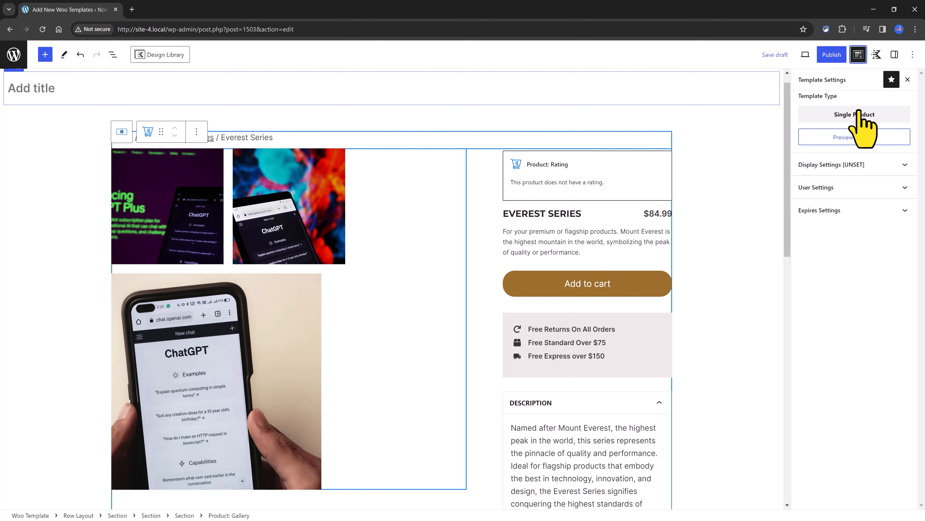
left_click(854, 137)
left_click(375, 333)
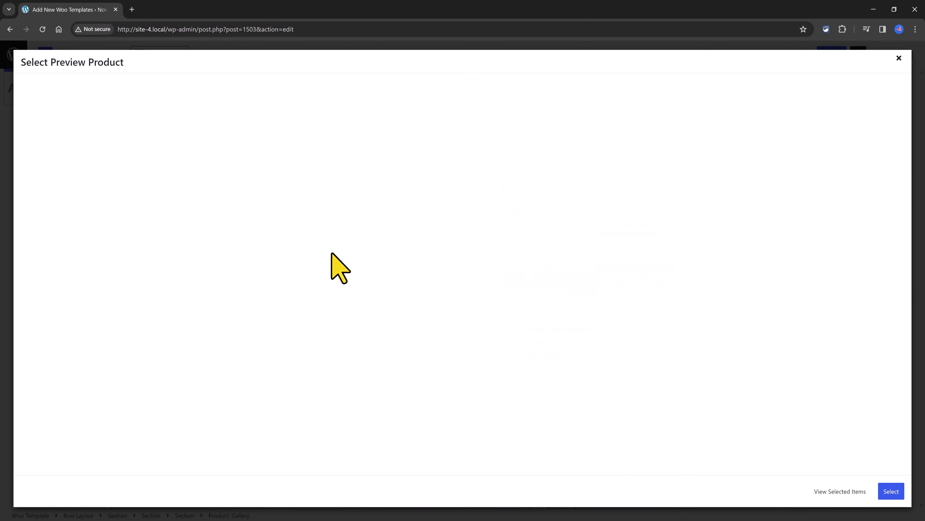
left_click(210, 325)
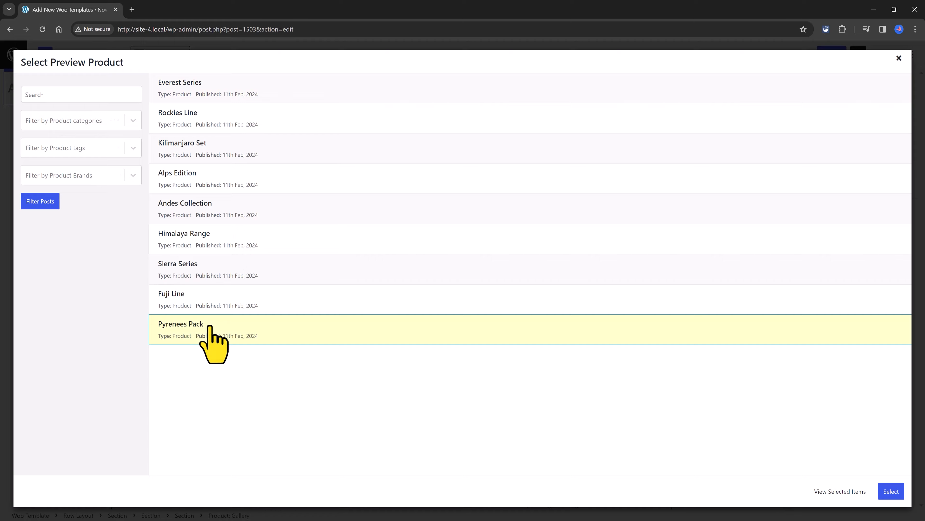
left_click(891, 491)
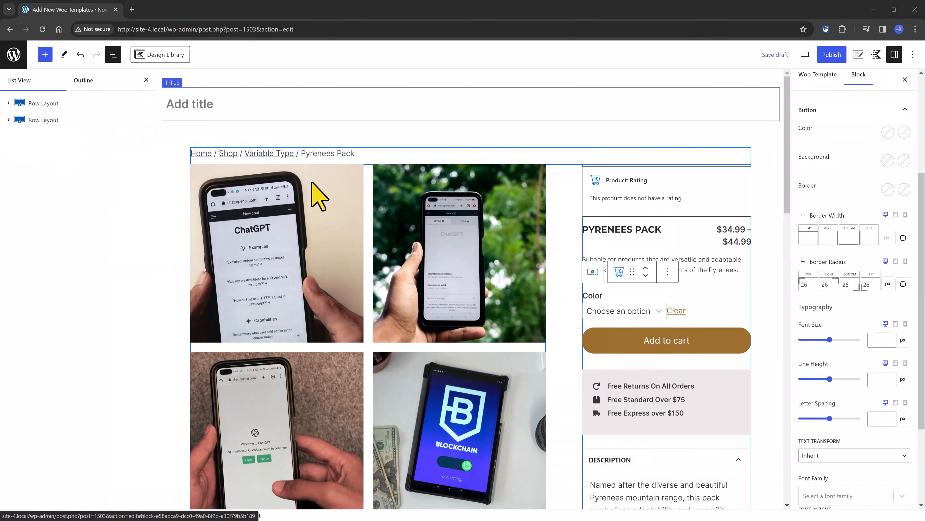
Expand the first Row Layout and the section below Product: Add to cart in the block structure
left_click(8, 103)
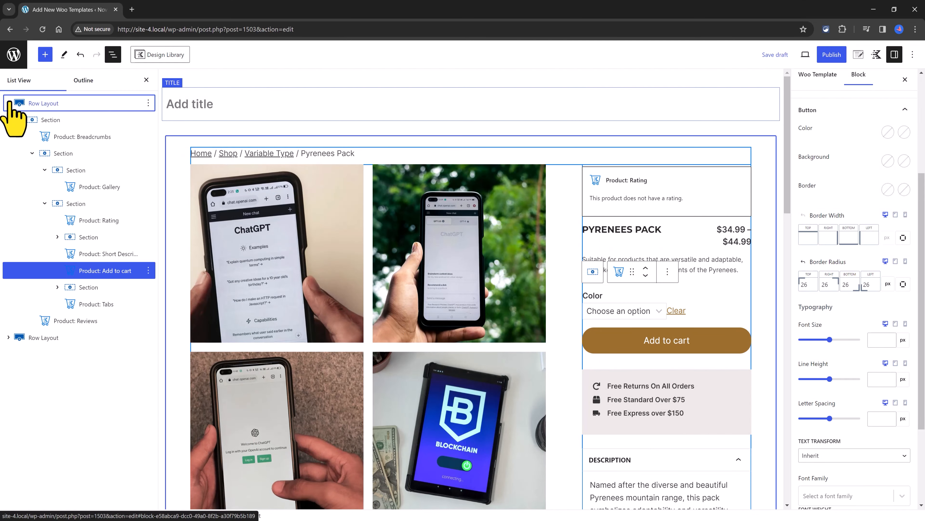
left_click(116, 270)
left_click(57, 287)
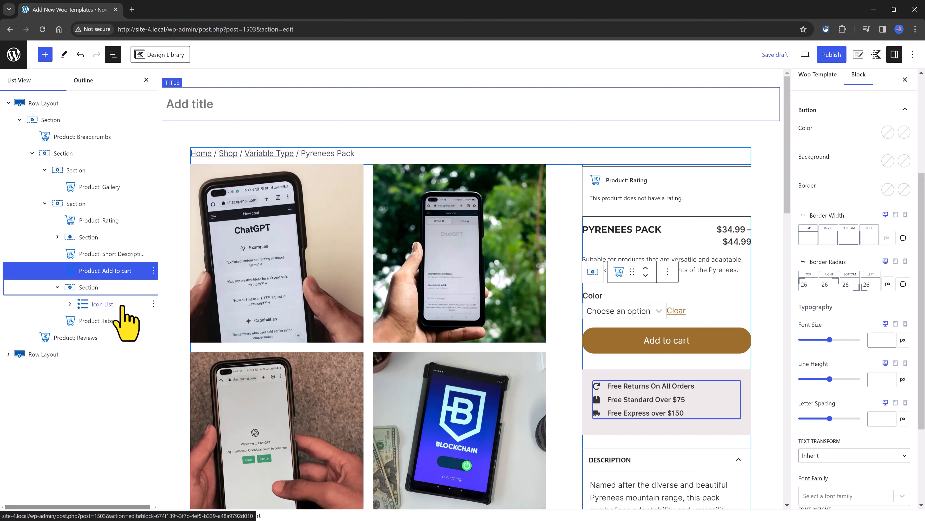
Review the contents of the Product: Tabs block by expanding and collapsing its Description and Additional Info entries
scroll(636, 389, "down", 10)
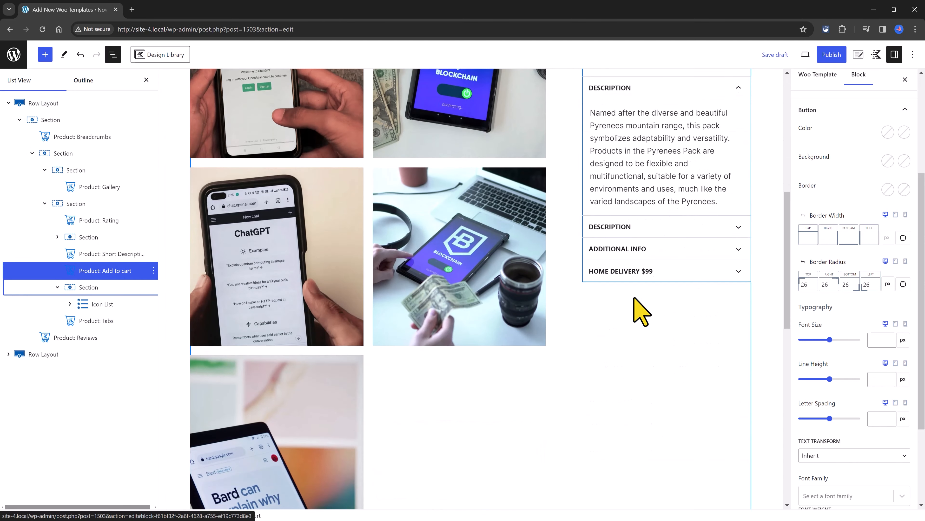
left_click(665, 229)
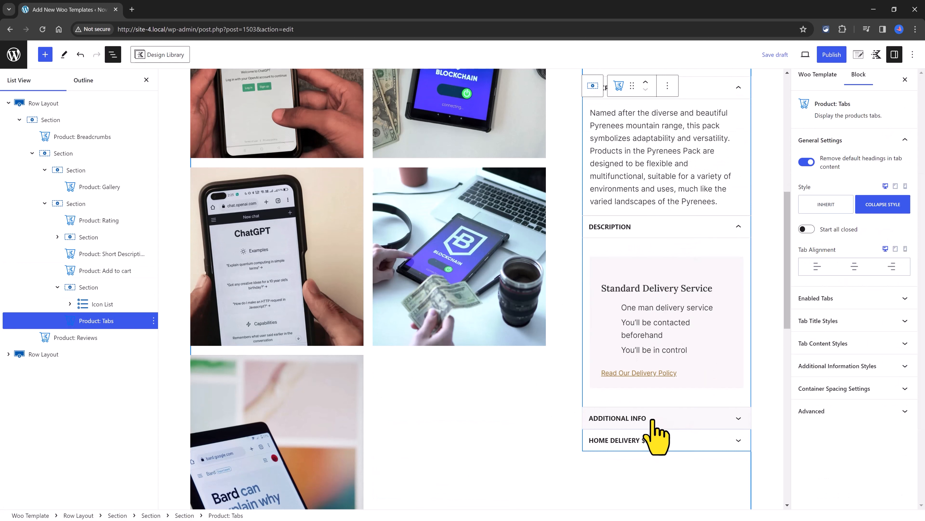
scroll(653, 420, "up", 4)
left_click(700, 244)
left_click(704, 457)
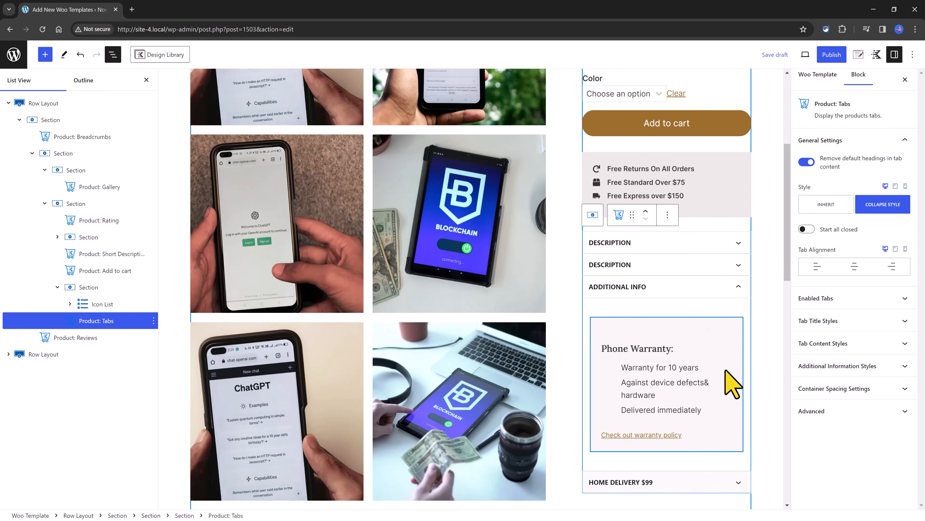
left_click(711, 290)
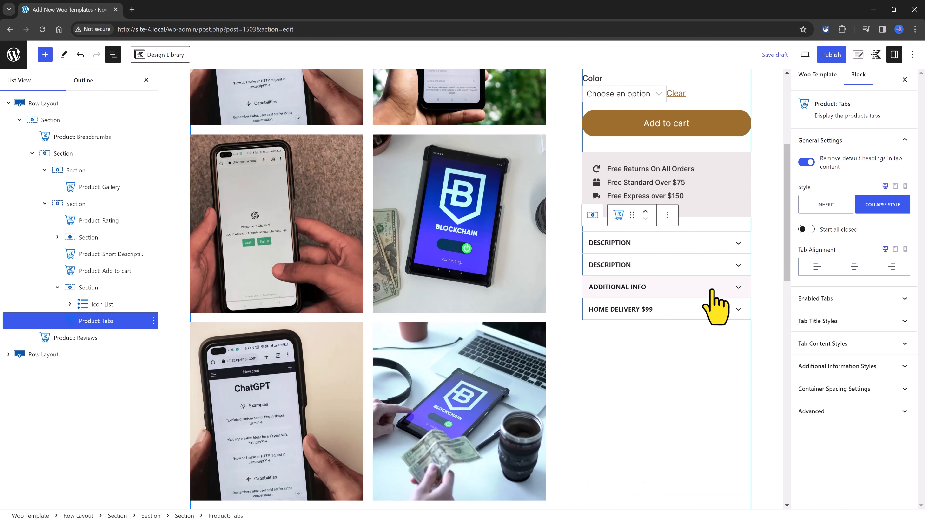
Set the Add to cart button's border radius to 9 px on all corners
left_click(666, 123)
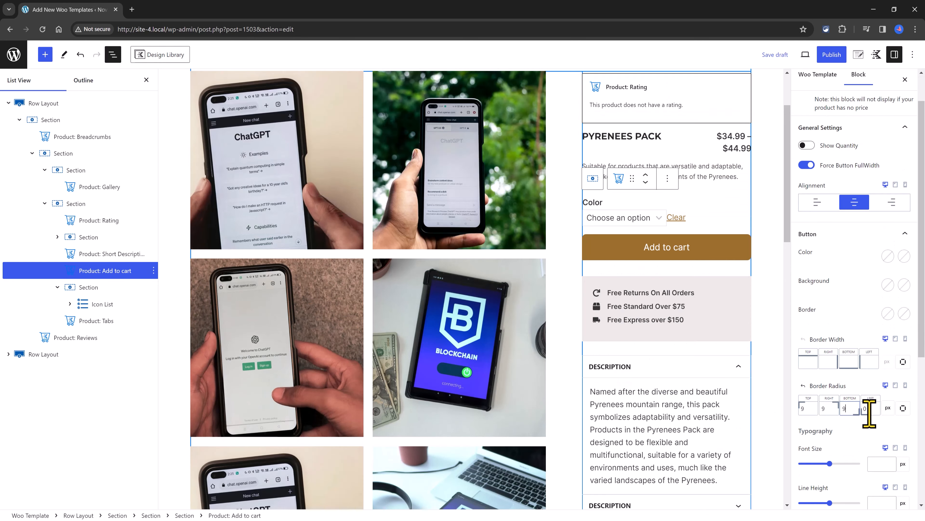
type("9")
left_click_drag(870, 409, 862, 412)
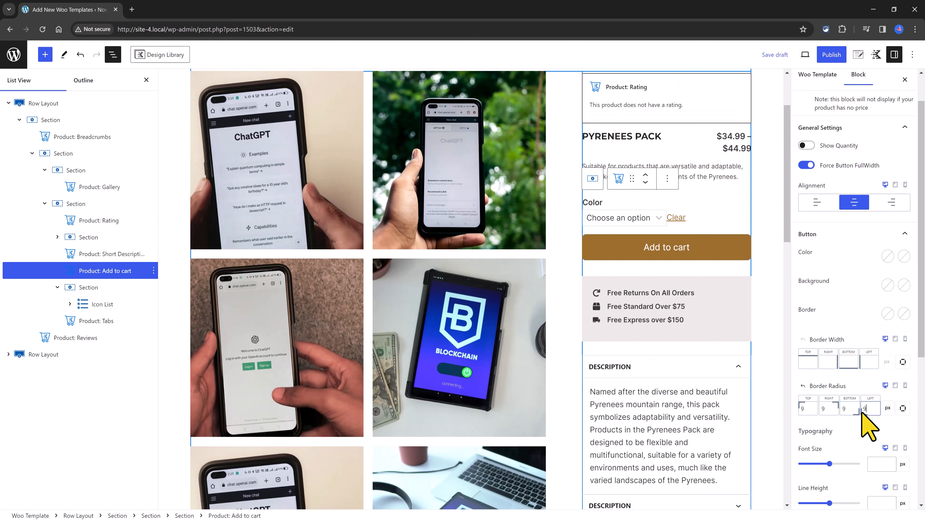
scroll(867, 430, "down", 2)
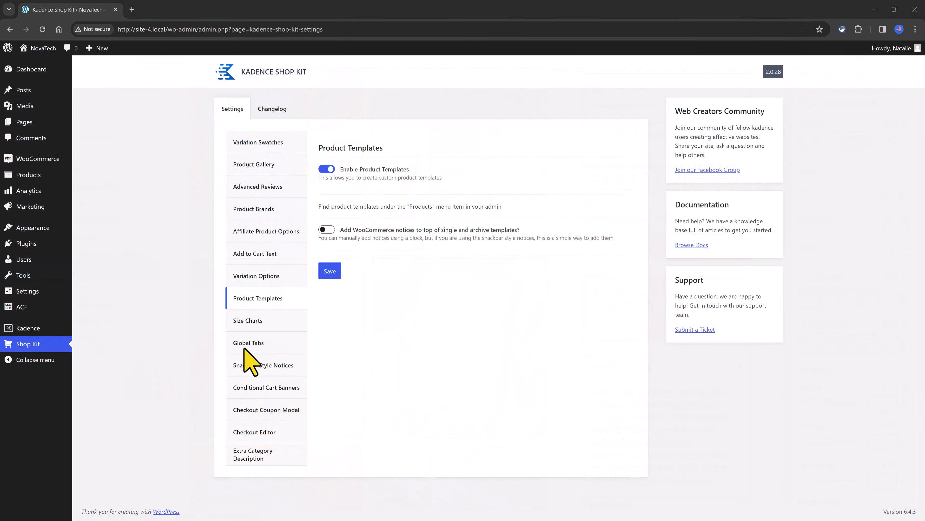
Save the Shop Kit Global Tabs settings with global tabs enabled
left_click(251, 345)
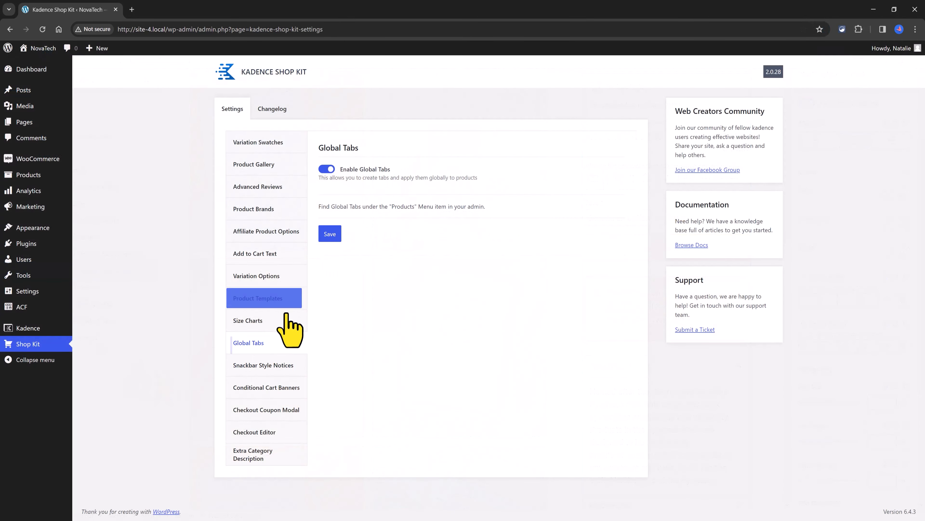
left_click(334, 234)
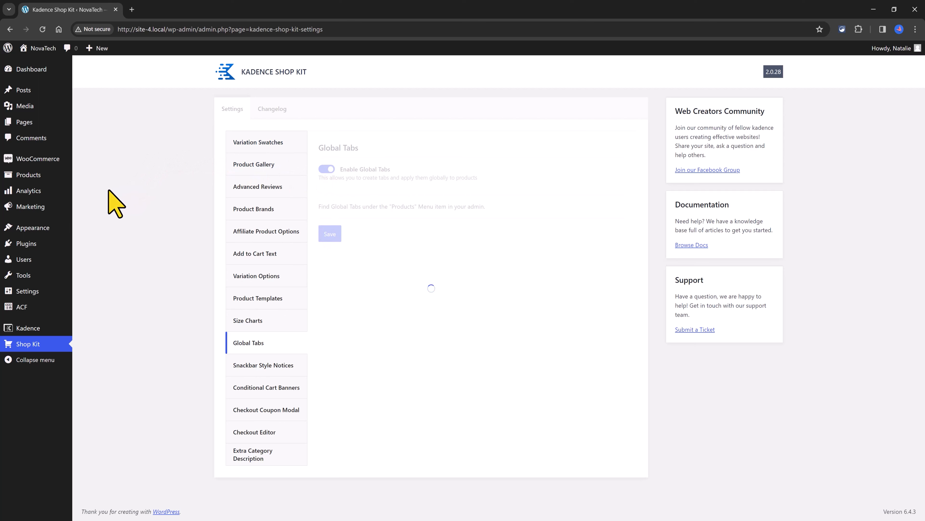
Open the Delivery product tab for editing and set its display type to "Add to every product"
mouse_move(70, 177)
left_click(103, 281)
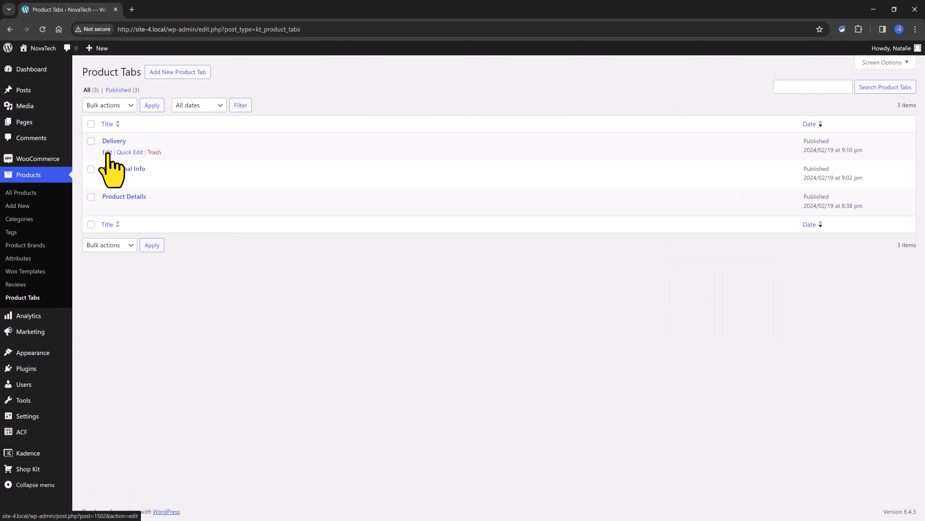
left_click(107, 152)
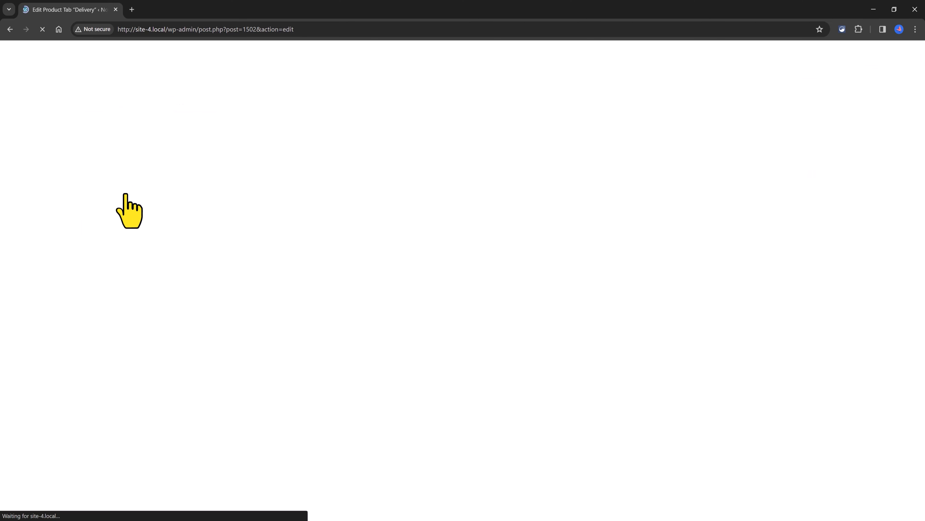
left_click(236, 419)
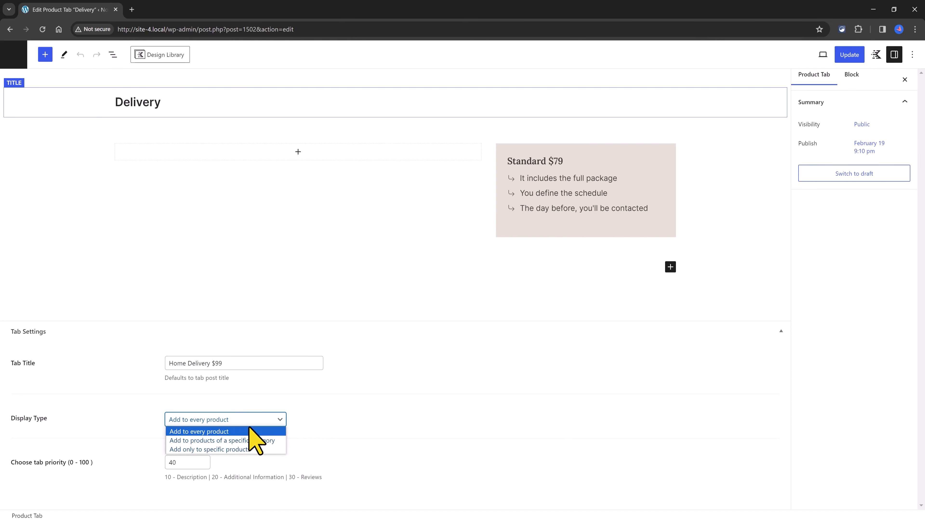
left_click(235, 431)
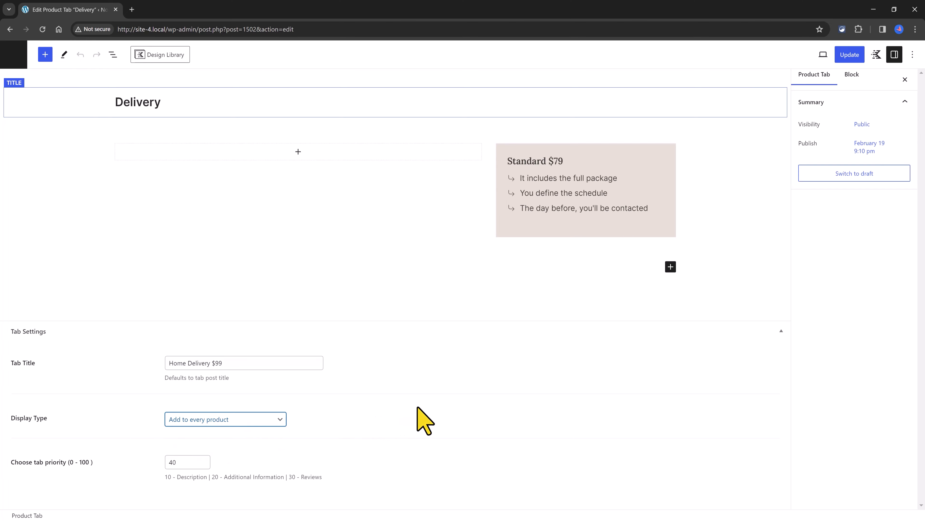
left_click(114, 54)
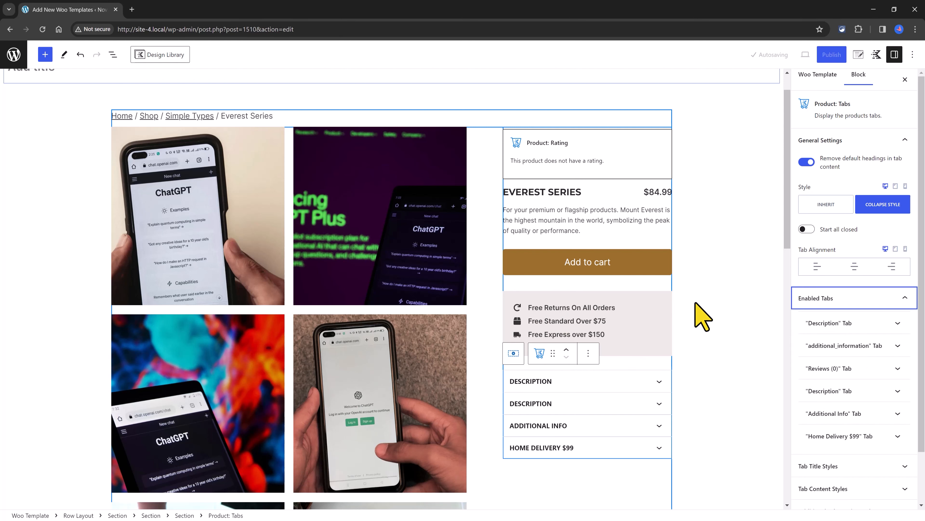
Disable the first "Description" tab among the enabled tabs of the Product: Tabs block
left_click(834, 323)
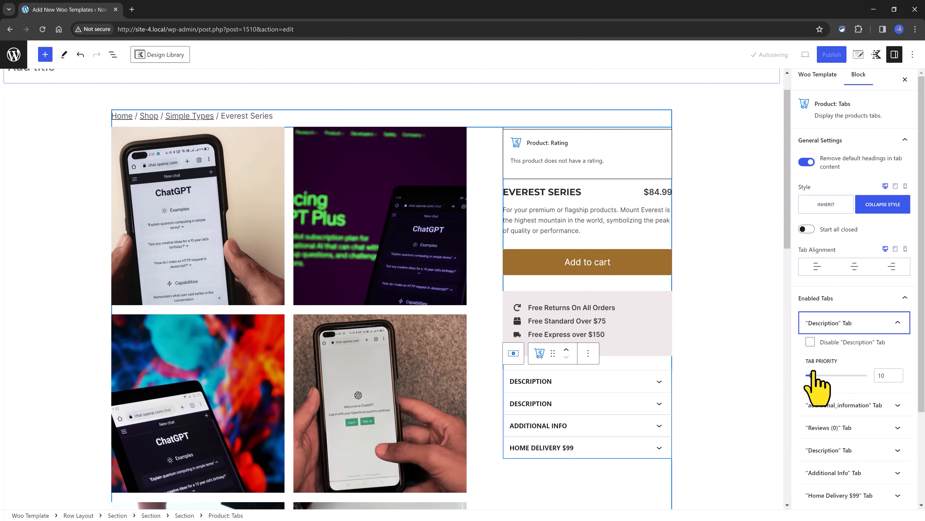
left_click(810, 342)
left_click(811, 341)
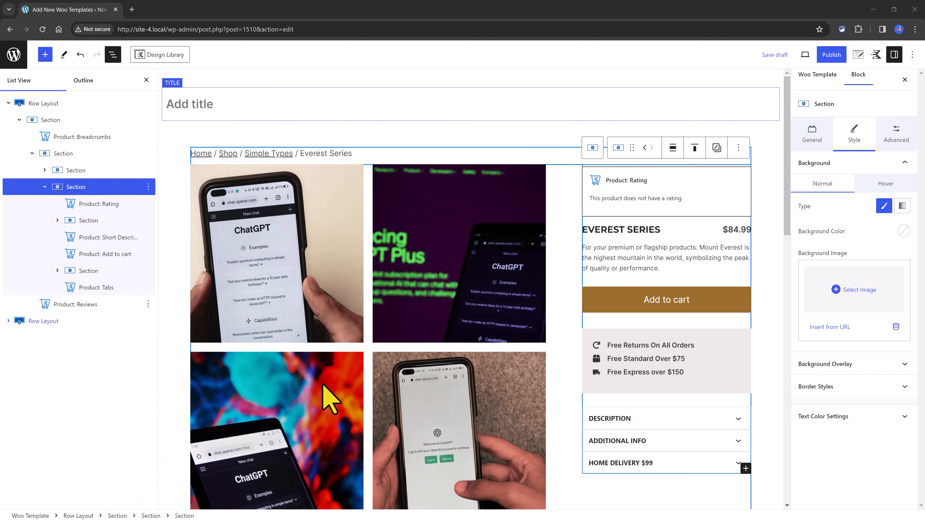
Make the product details section sticky and check how it scrolls on the live Everest Series product page
left_click(897, 135)
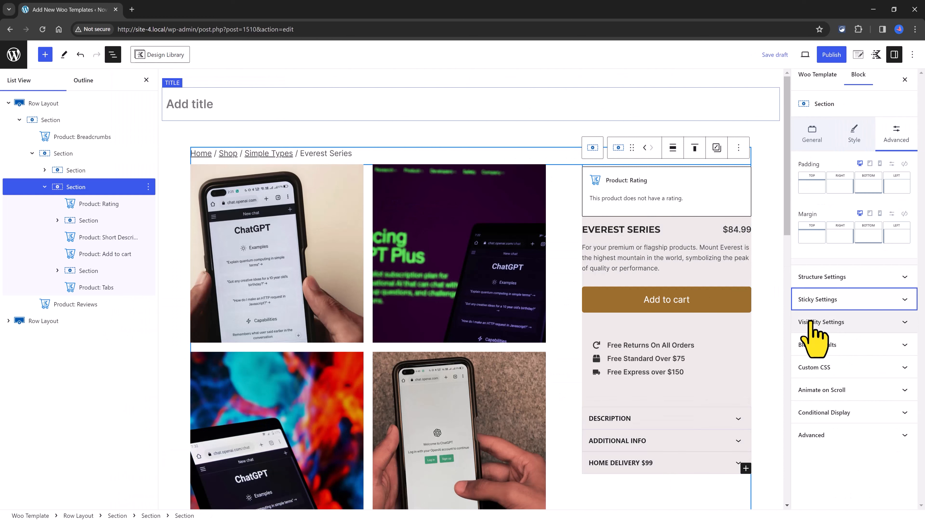
left_click(818, 299)
left_click(806, 317)
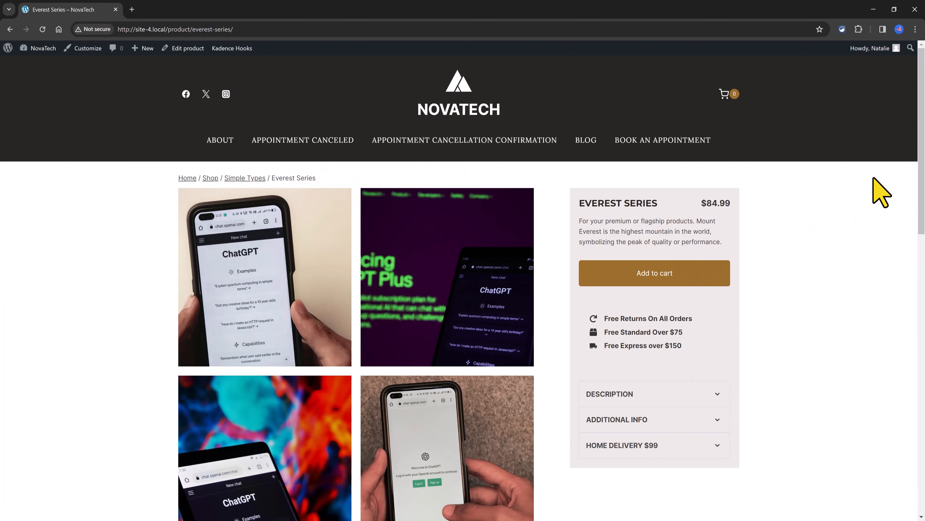
scroll(882, 192, "down", 3)
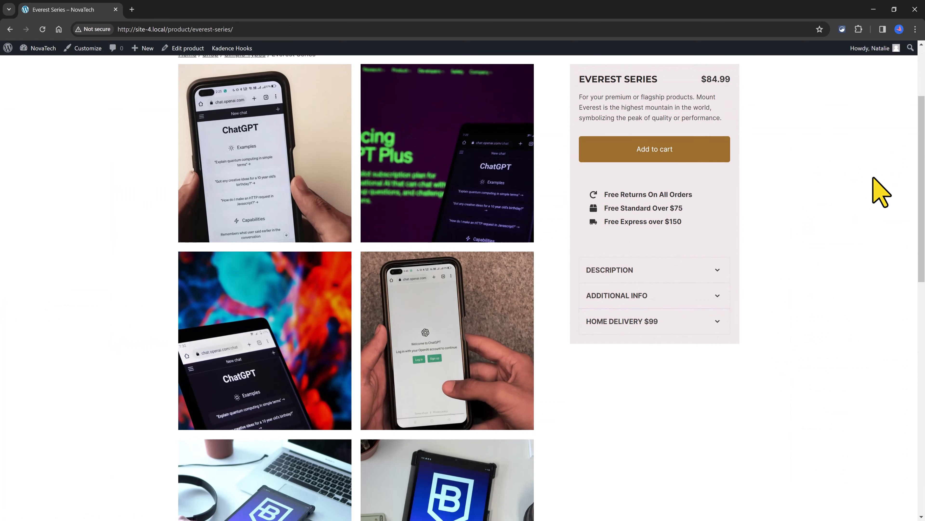
scroll(882, 191, "down", 3)
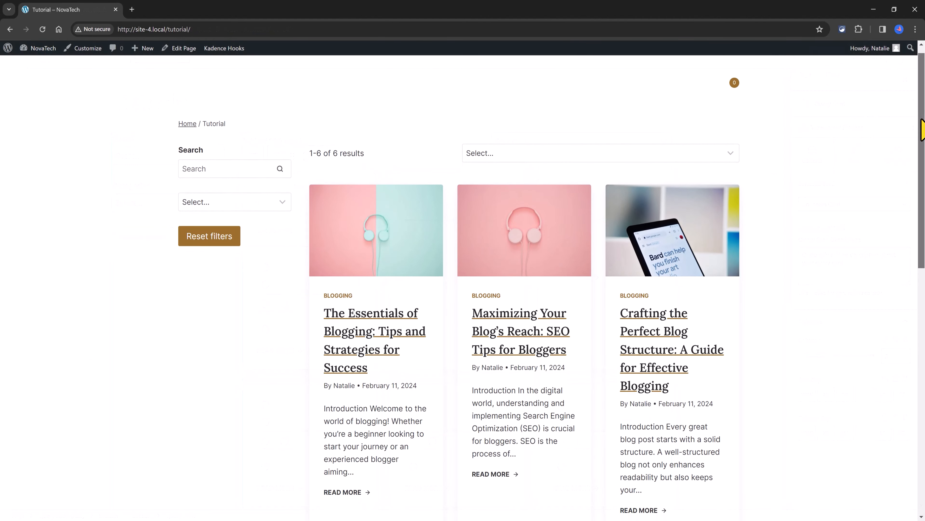
Search the Tutorial page's posts for "Blogging" and filter them by the Blogging category
left_click_drag(922, 130, 924, 279)
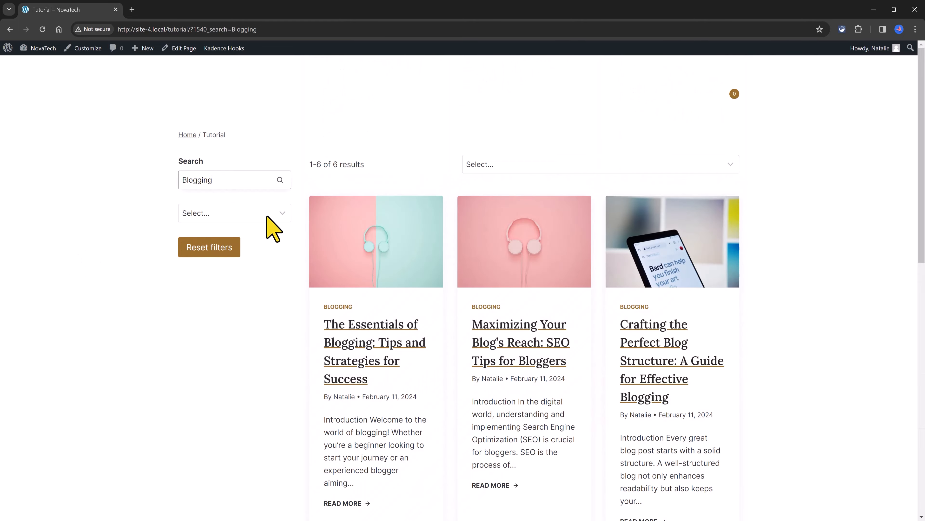
left_click(270, 213)
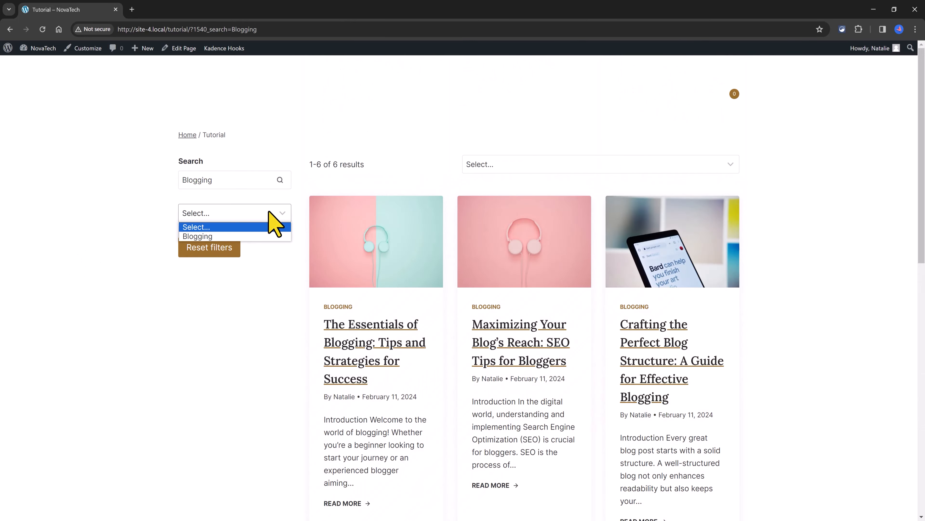
left_click(209, 237)
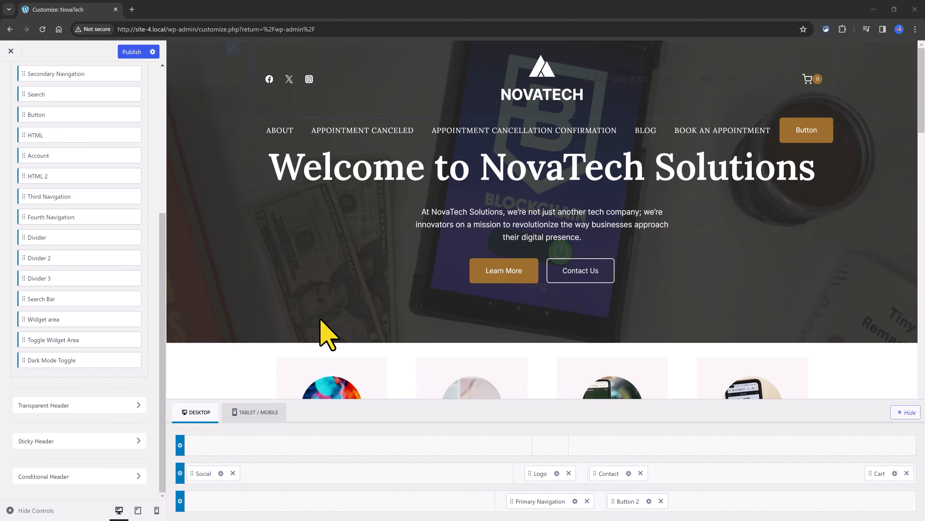
Open the conditional header settings, switch the previewed header to Default and confirm exiting preview mode
left_click(68, 476)
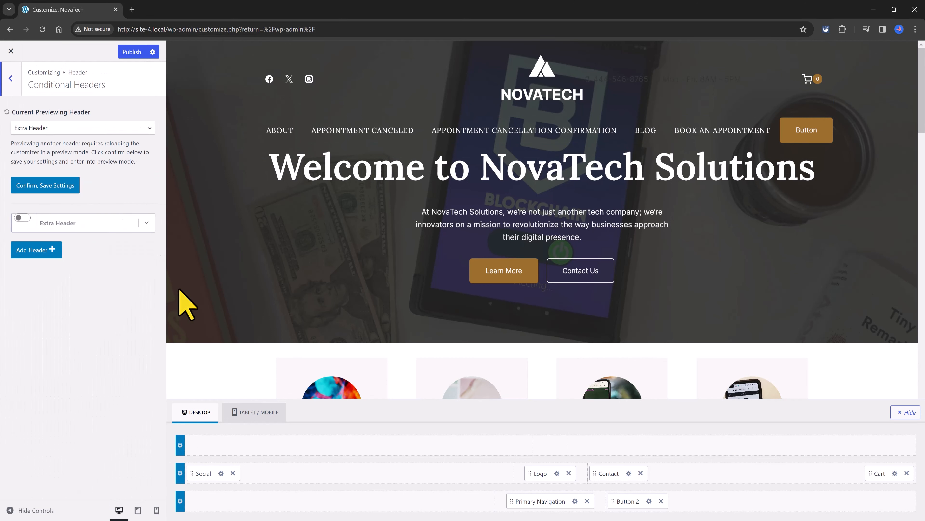
left_click(38, 128)
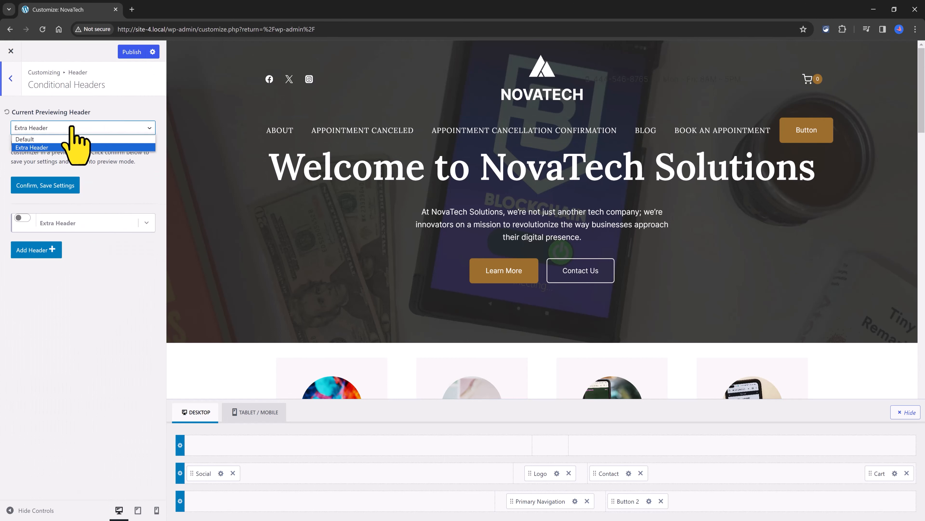
left_click(45, 138)
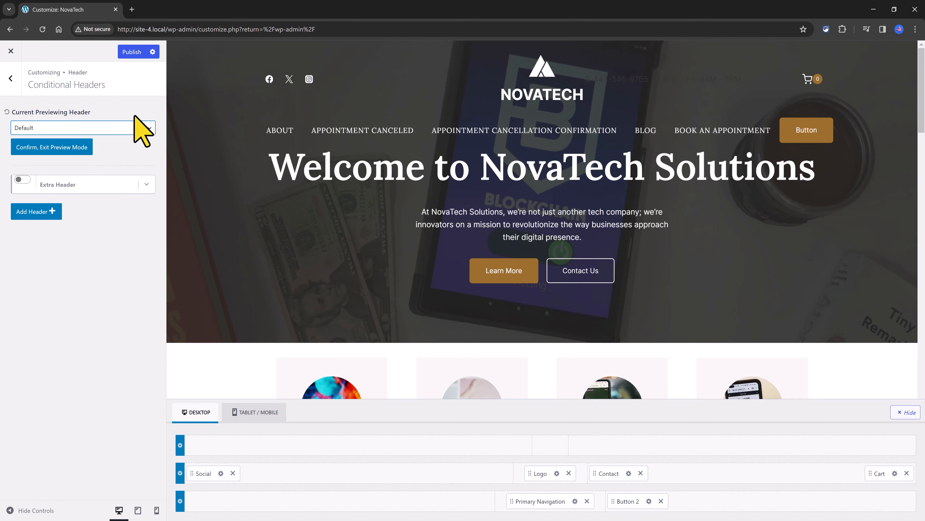
left_click(55, 142)
left_click(51, 129)
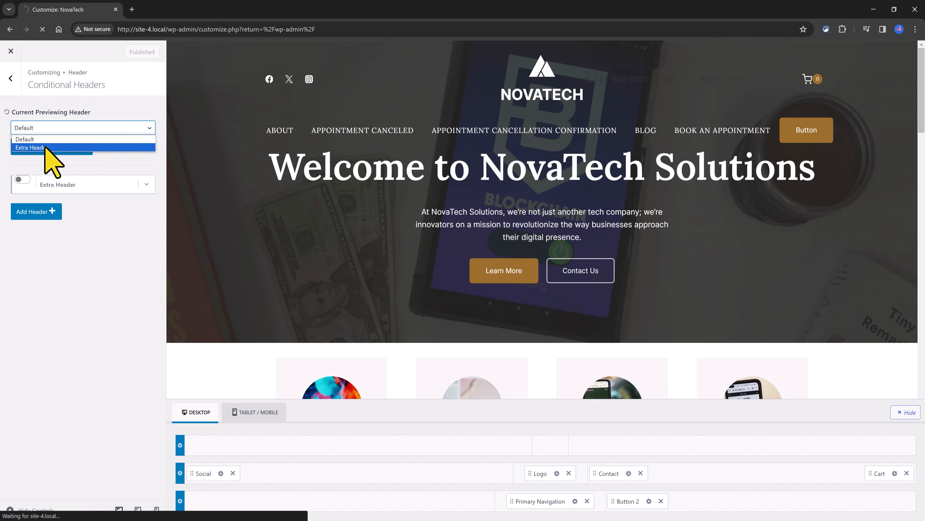
left_click(44, 147)
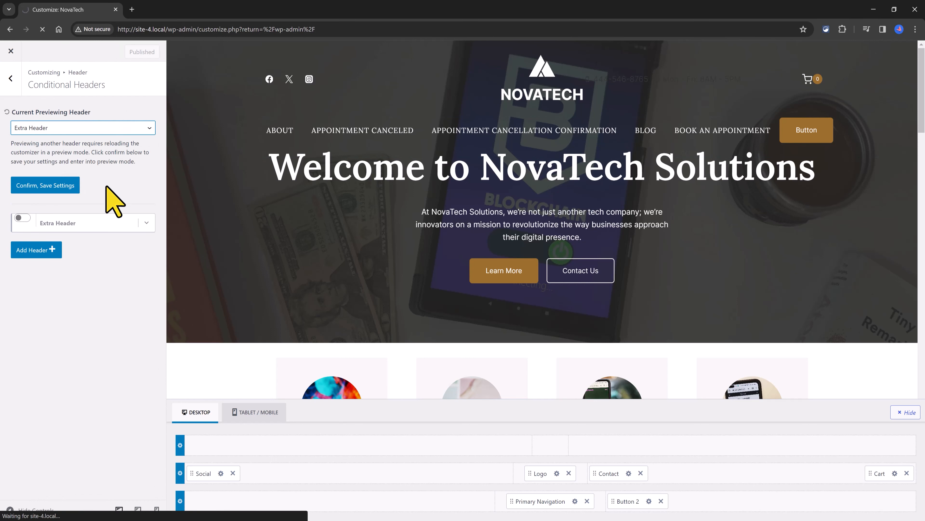
left_click(22, 219)
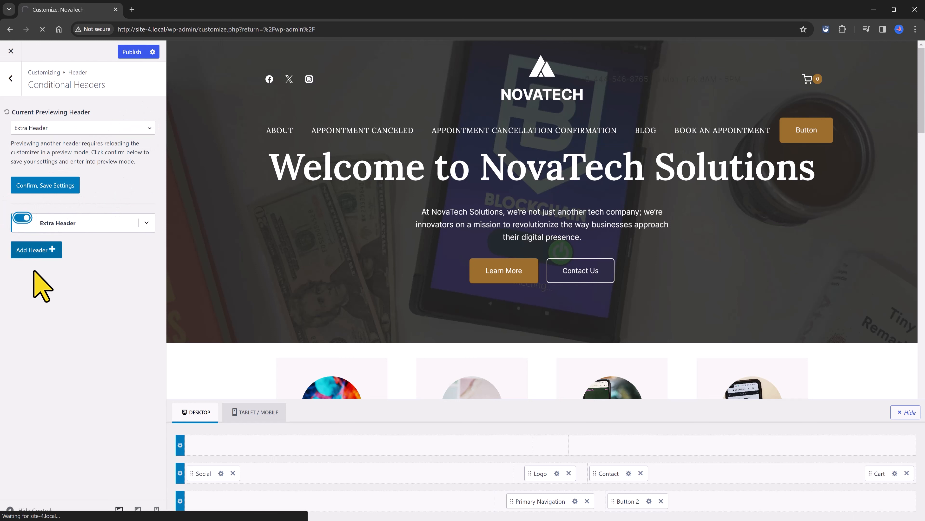
left_click(37, 250)
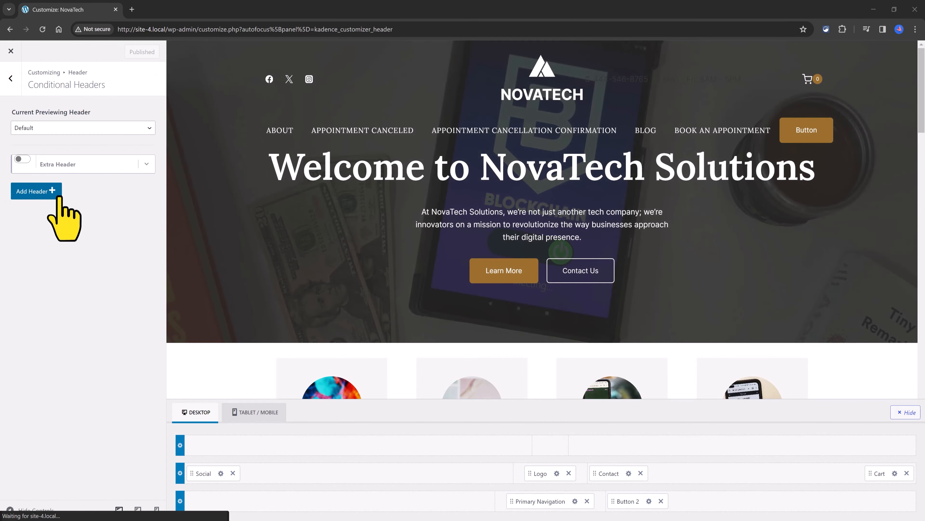
Enable the Extra Header conditional header and add another header using the Start Basic option
left_click(22, 159)
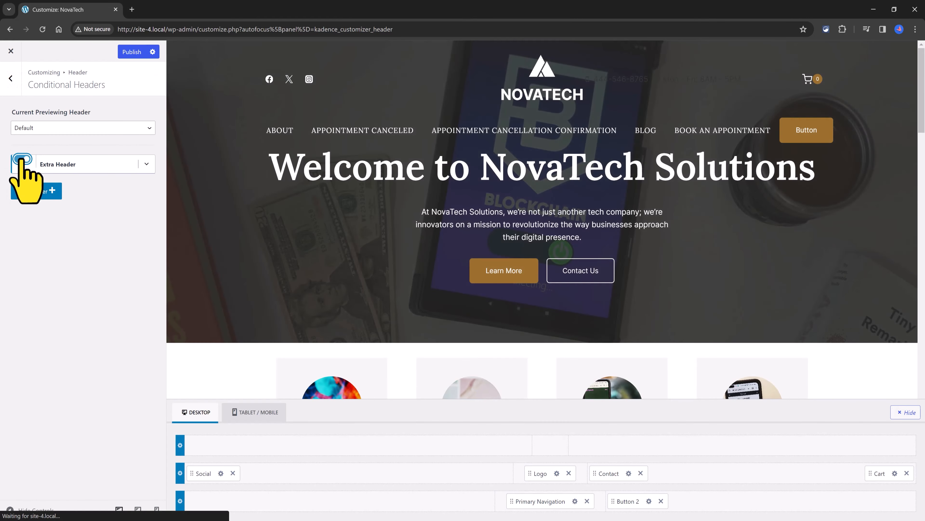
left_click(39, 190)
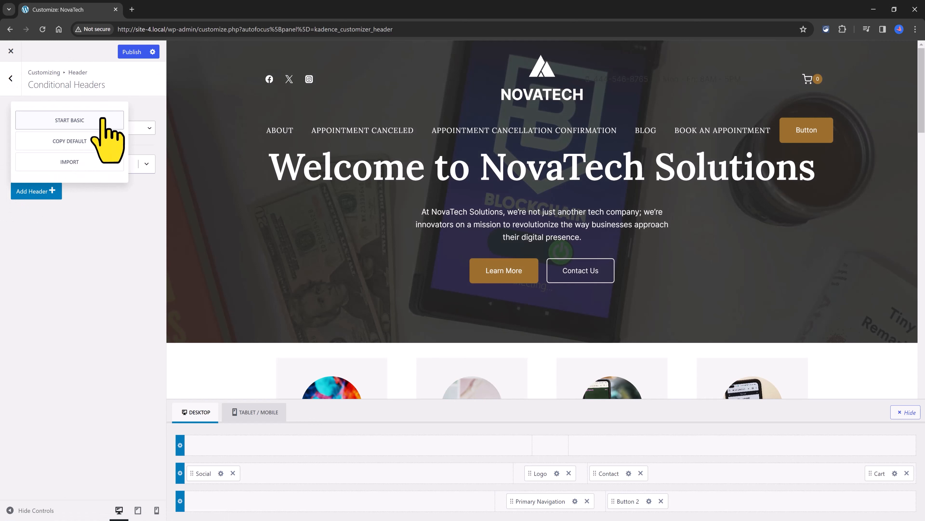
left_click(87, 120)
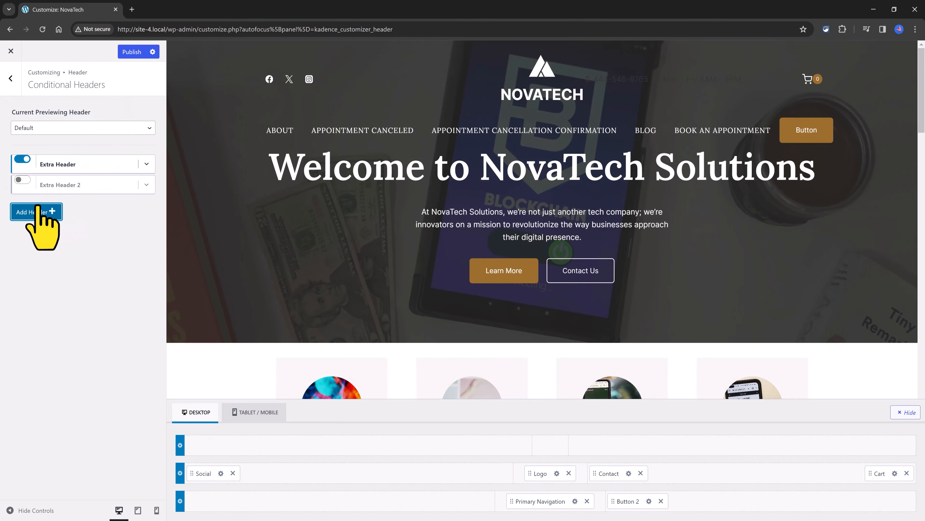
Expand the Extra Header's display settings and set it to show on Category Archives
left_click(97, 164)
left_click(145, 167)
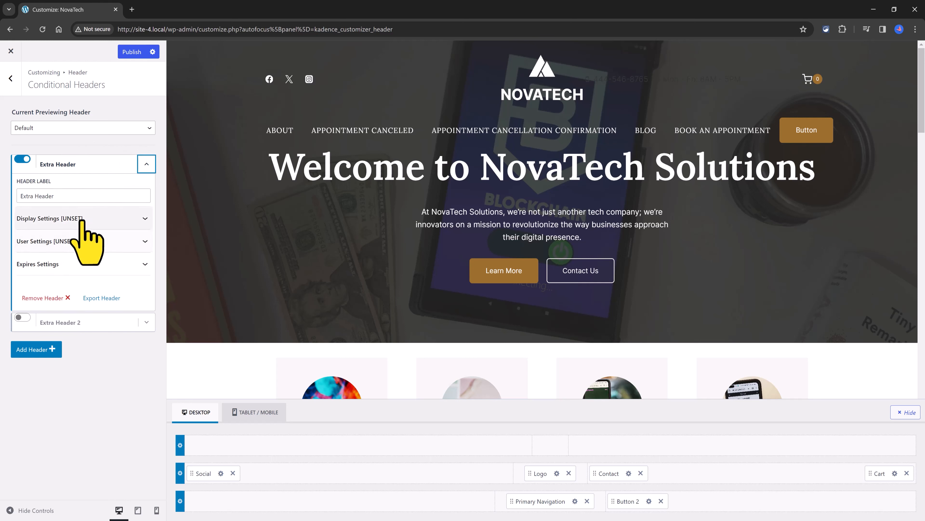
left_click(103, 218)
left_click(47, 269)
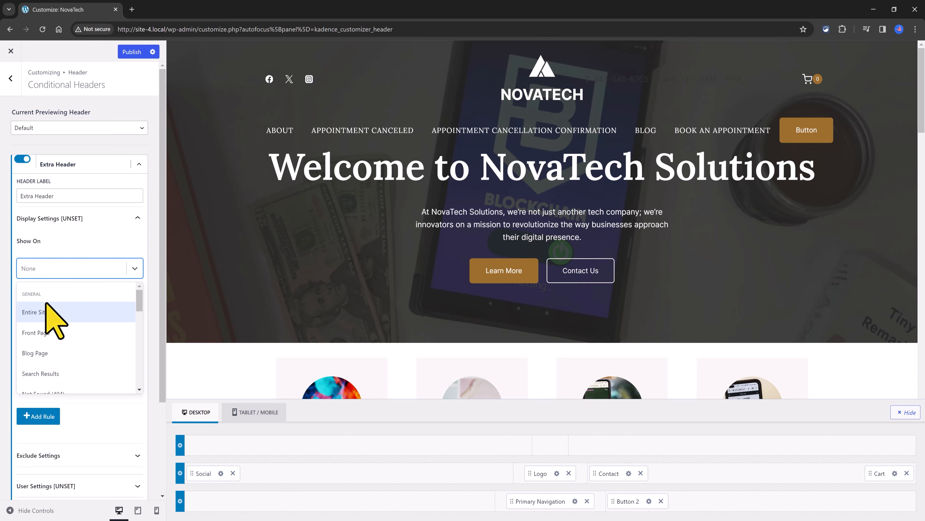
left_click_drag(134, 311, 133, 356)
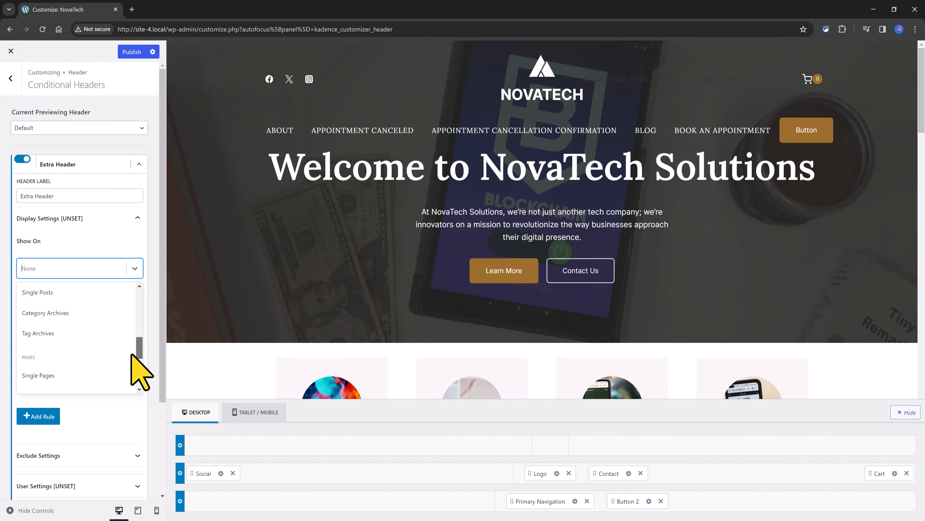
left_click(66, 313)
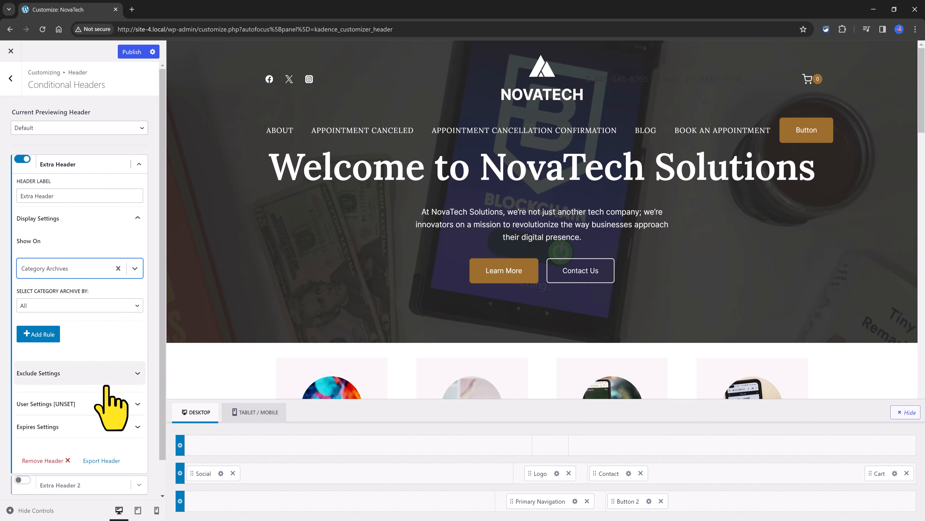
Set the Extra Header's user settings so it is visible to Logged in Users
left_click(35, 404)
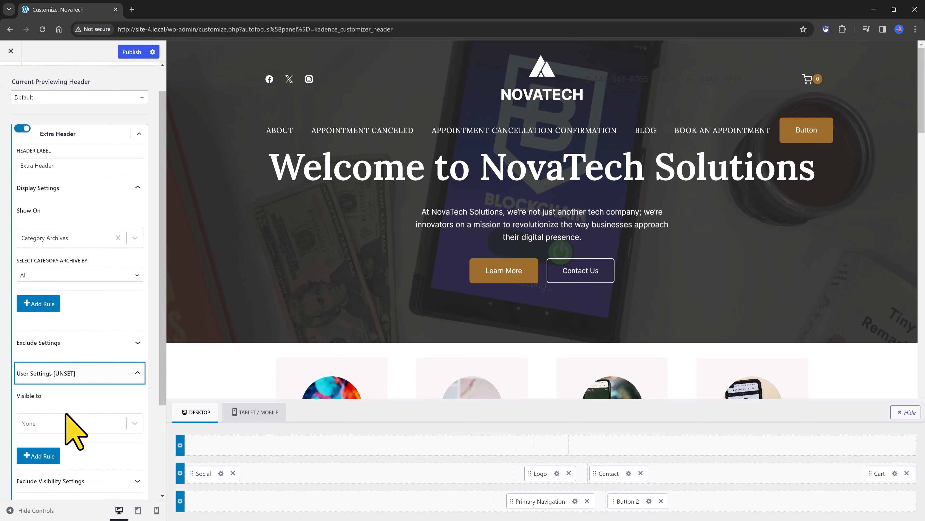
left_click(135, 423)
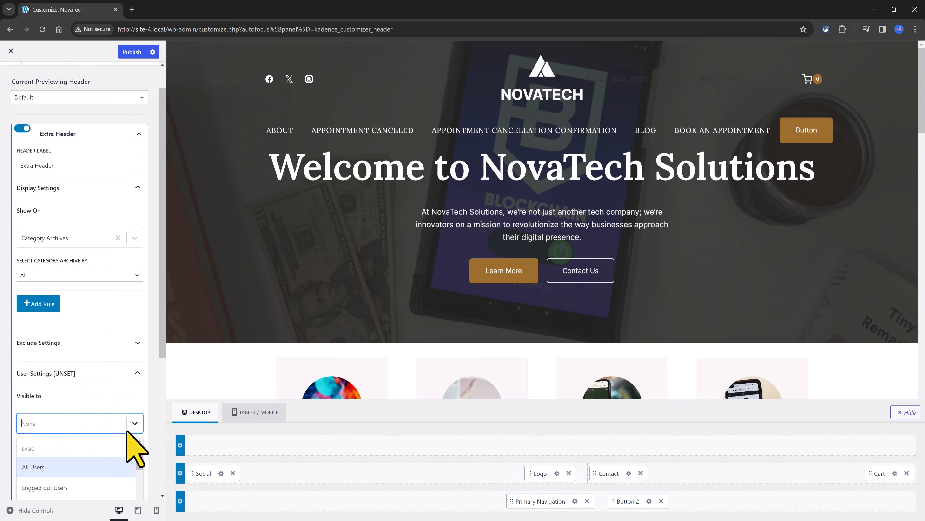
scroll(93, 487, "down", 2)
left_click(58, 446)
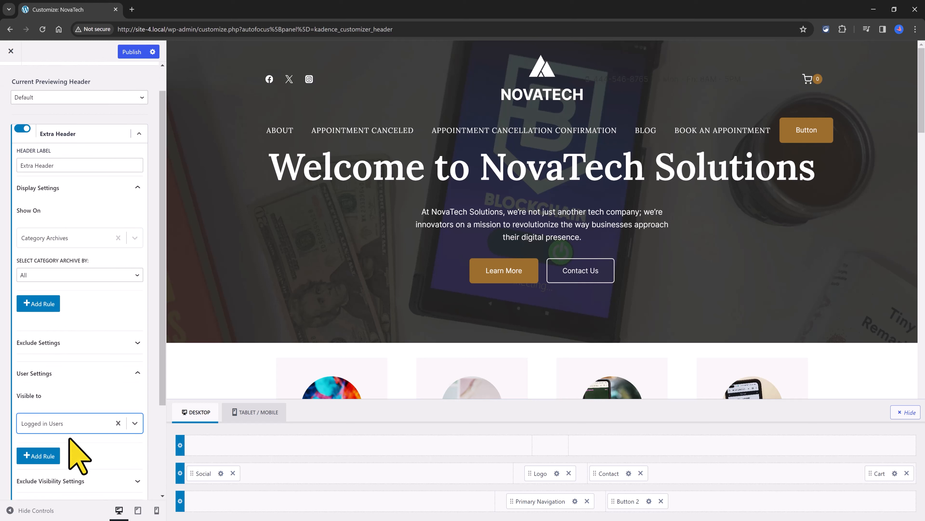
scroll(99, 381, "down", 3)
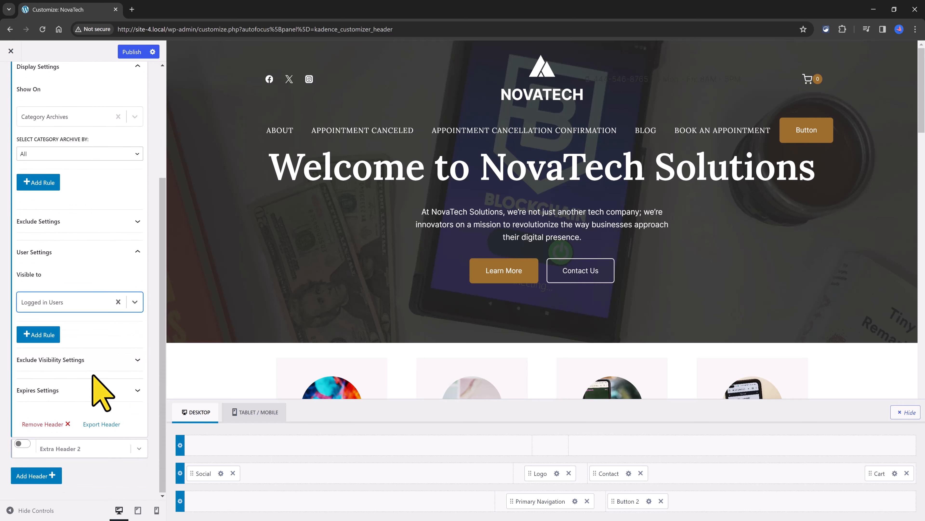
scroll(123, 275, "up", 4)
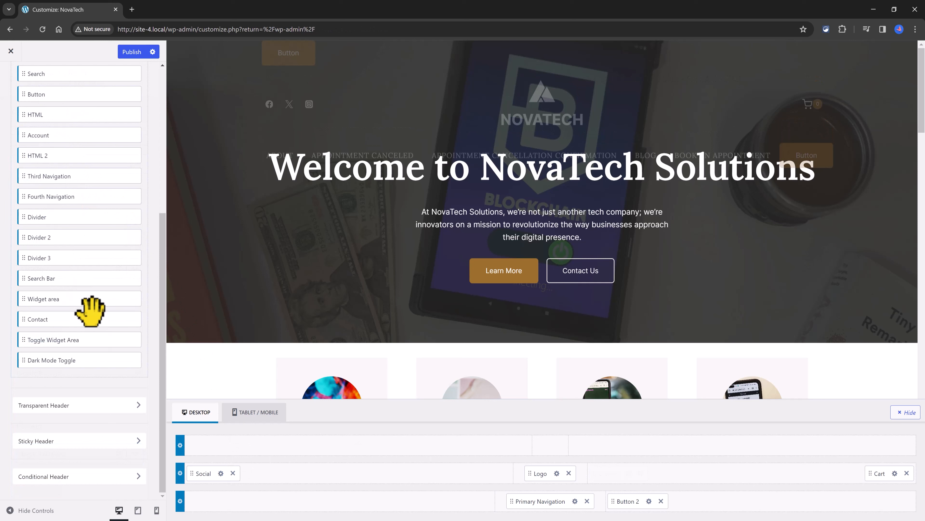
Add the Contact element to the main header row, just after the logo
left_click_drag(58, 321, 648, 481)
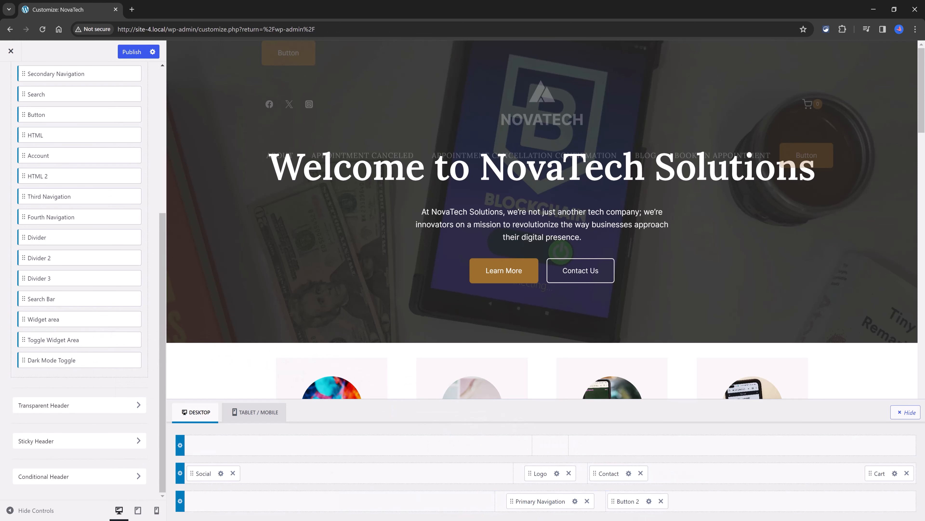